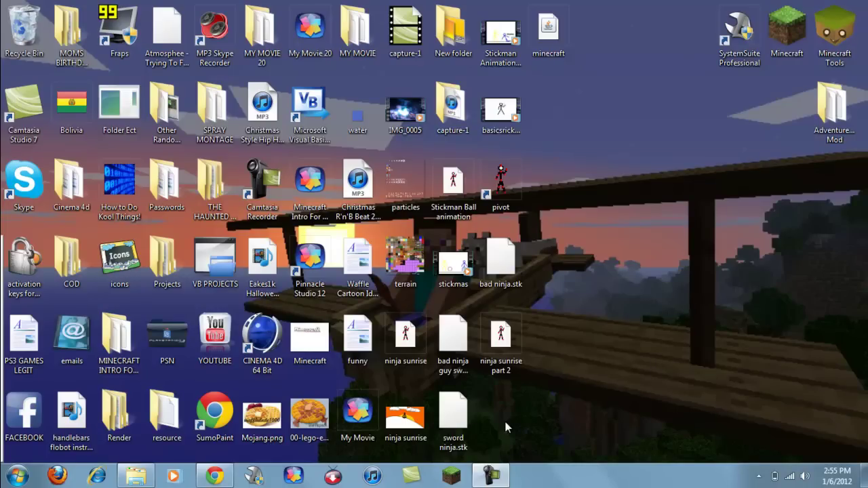
Restore the Chrome window showing the Flans Plane Mod 1.00 MediaFire page from the taskbar
{"action": "mouse_move", "coordinate": [217, 476]}
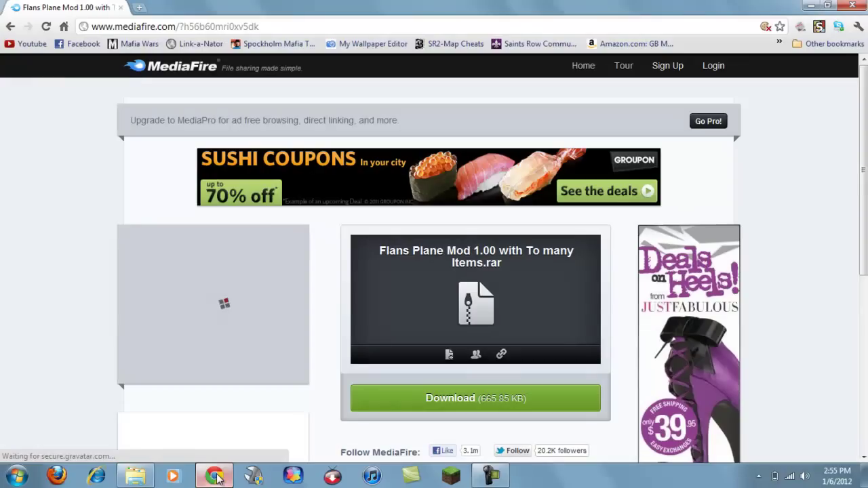
Download 'Flans Plane Mod 1.00 with To many Items.rar' from the MediaFire page
{"action": "left_click", "coordinate": [175, 410]}
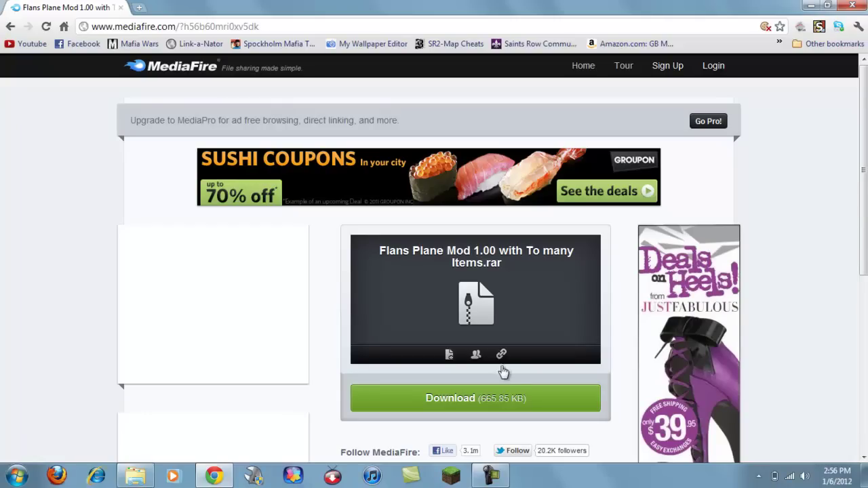
{"action": "left_click", "coordinate": [400, 394]}
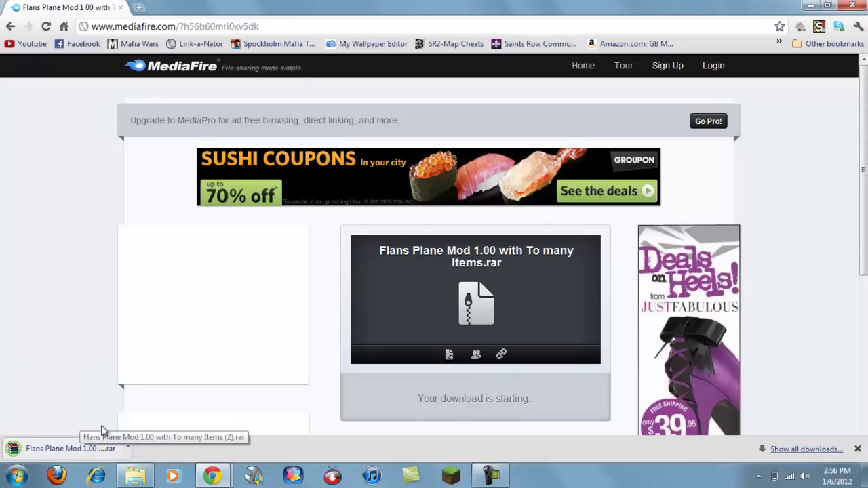
Drag the downloaded Flans Plane Mod .rar onto the desktop and place its icon in an open spot
{"action": "mouse_move", "coordinate": [77, 456]}
{"action": "left_mouse_down"}
{"action": "mouse_move", "coordinate": [139, 406]}
{"action": "mouse_move", "coordinate": [799, 446]}
{"action": "mouse_move", "coordinate": [865, 479]}
{"action": "mouse_move", "coordinate": [692, 224]}
{"action": "mouse_move", "coordinate": [701, 88]}
{"action": "mouse_move", "coordinate": [703, 95]}
{"action": "left_mouse_up"}
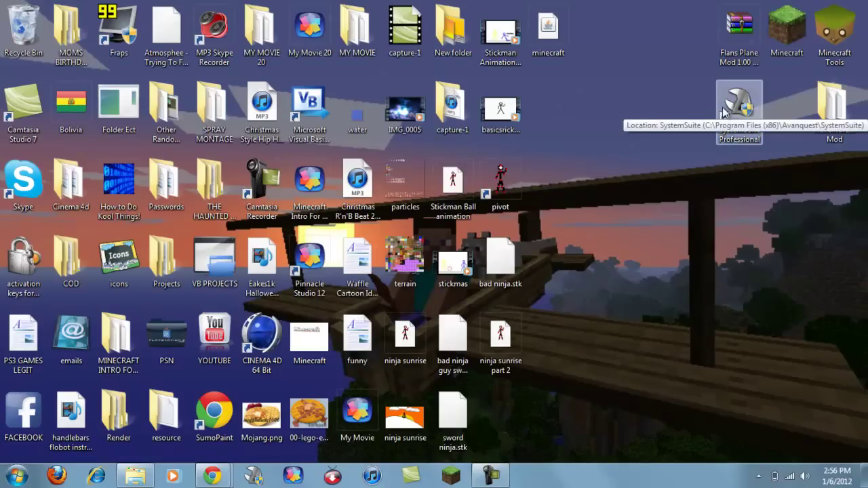
{"action": "mouse_move", "coordinate": [740, 48]}
{"action": "left_mouse_down"}
{"action": "mouse_move", "coordinate": [701, 133]}
{"action": "mouse_move", "coordinate": [748, 79]}
{"action": "mouse_move", "coordinate": [742, 106]}
{"action": "mouse_move", "coordinate": [752, 97]}
{"action": "mouse_move", "coordinate": [713, 184]}
{"action": "mouse_move", "coordinate": [688, 200]}
{"action": "left_mouse_up"}
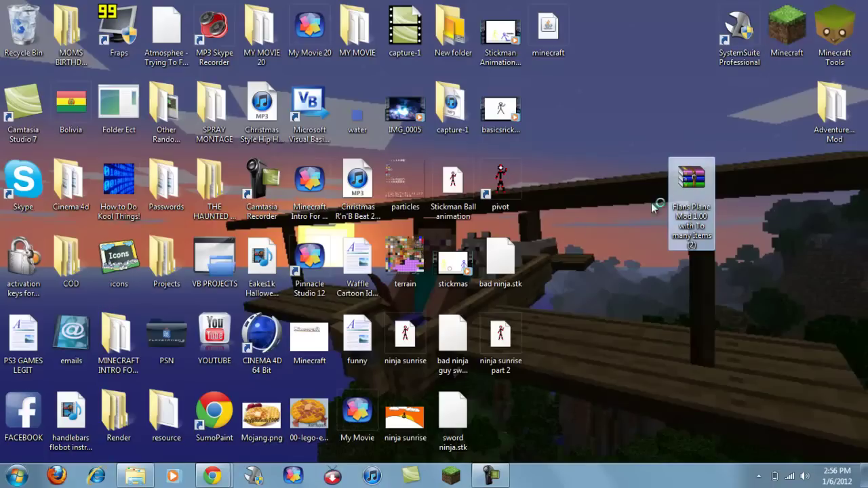
{"action": "left_click", "coordinate": [649, 348]}
{"action": "mouse_move", "coordinate": [212, 474]}
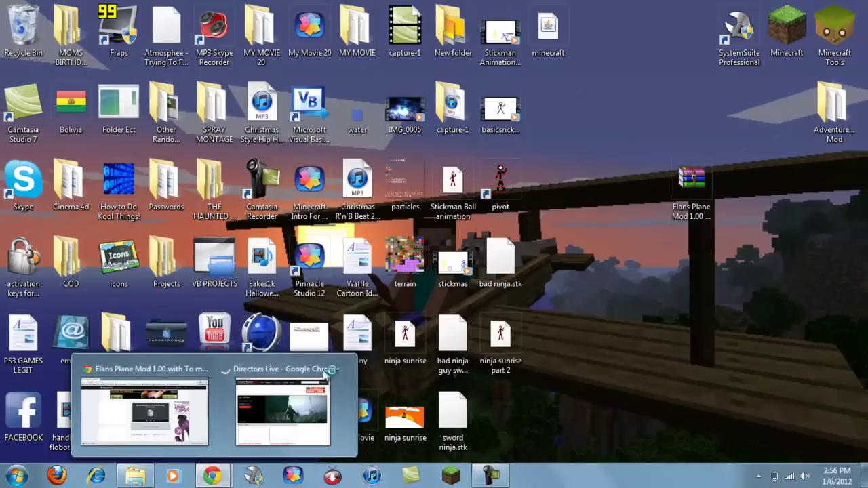
{"action": "mouse_move", "coordinate": [341, 377]}
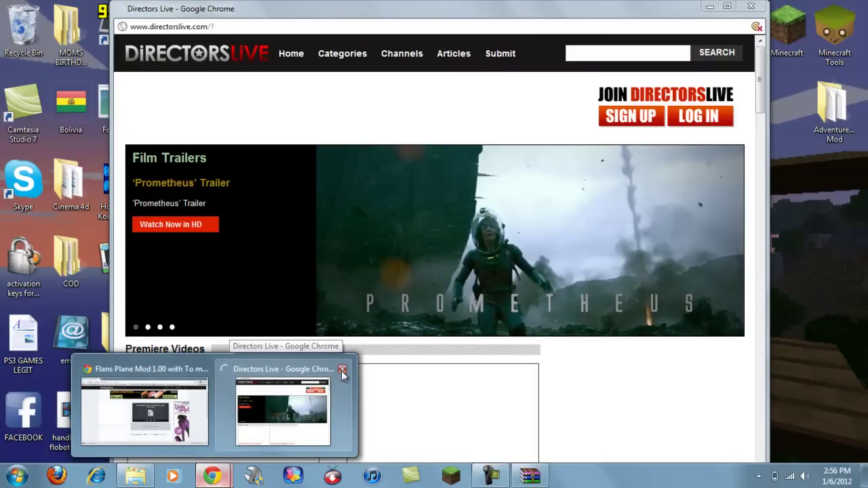
Close the Directors Live window, dismiss WinRAR's license reminder, open the mod folder, then launch Minecraft
{"action": "left_click", "coordinate": [341, 370]}
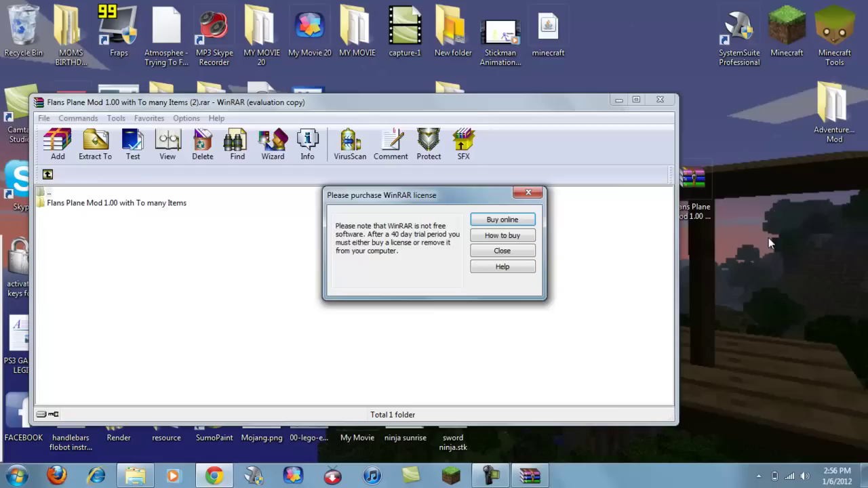
{"action": "left_click", "coordinate": [535, 196]}
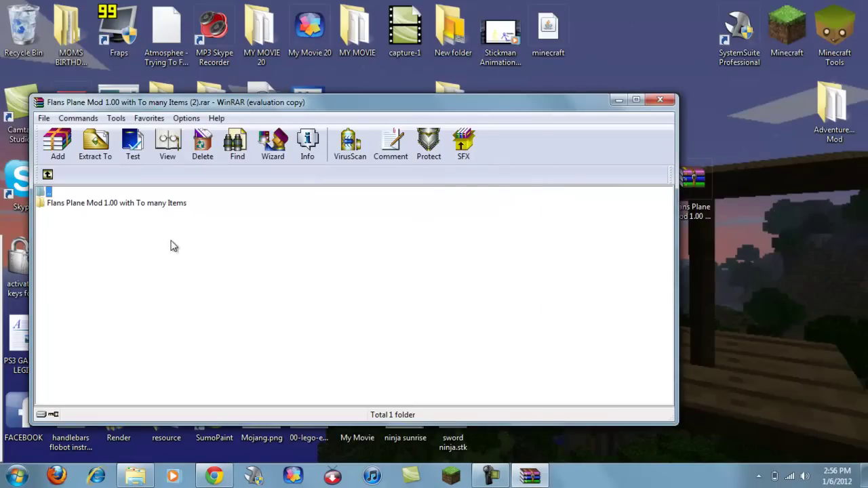
{"action": "double_click", "coordinate": [135, 205]}
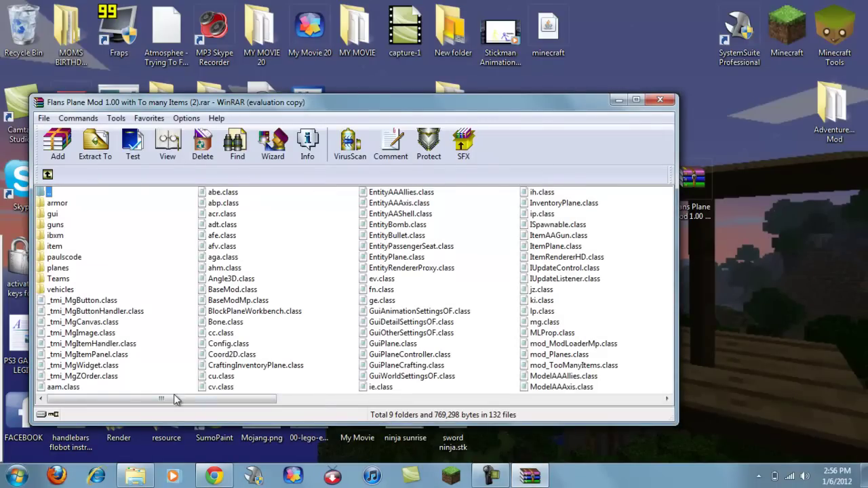
{"action": "mouse_move", "coordinate": [176, 399]}
{"action": "left_mouse_down"}
{"action": "mouse_move", "coordinate": [285, 366]}
{"action": "mouse_move", "coordinate": [586, 381]}
{"action": "mouse_move", "coordinate": [120, 364]}
{"action": "mouse_move", "coordinate": [23, 374]}
{"action": "mouse_move", "coordinate": [88, 353]}
{"action": "left_mouse_up"}
{"action": "double_click", "coordinate": [792, 33]}
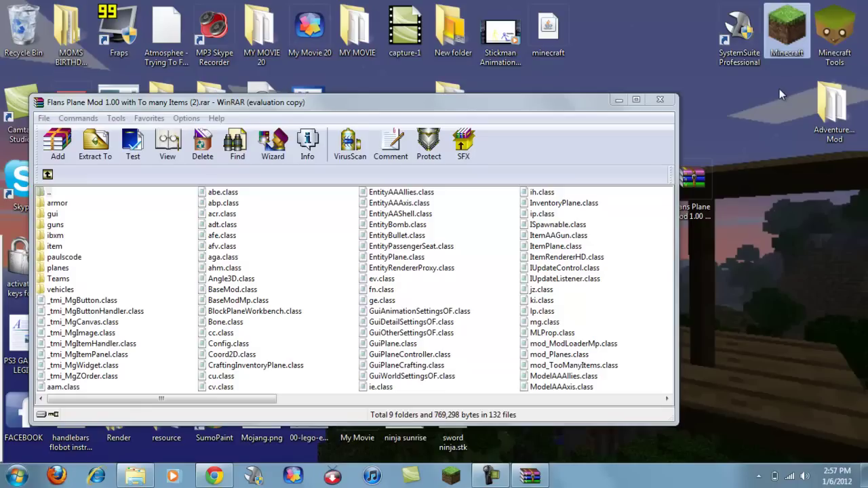
Force a game update in the Minecraft launcher options, log in, and maximize the game window
{"action": "double_click", "coordinate": [790, 26]}
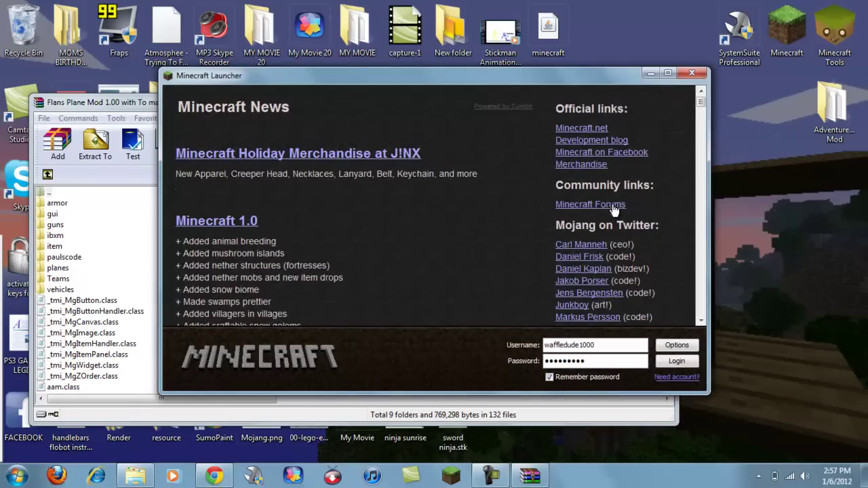
{"action": "left_click", "coordinate": [670, 347]}
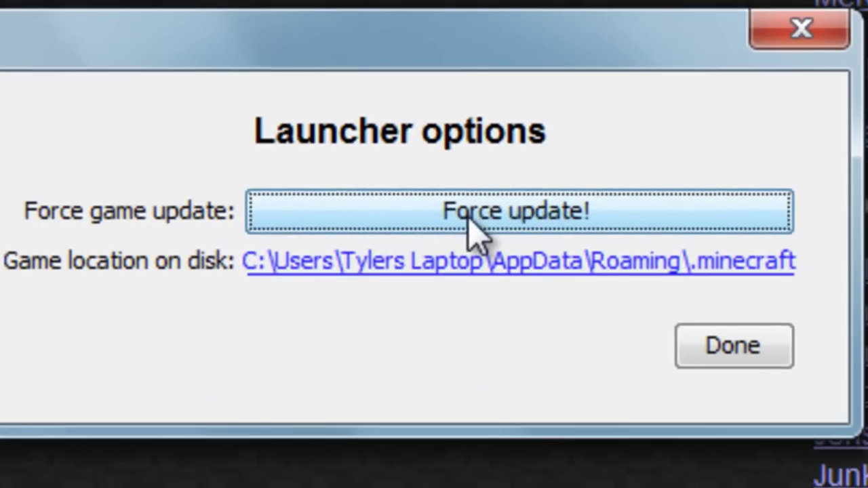
{"action": "left_click", "coordinate": [455, 228]}
{"action": "left_click", "coordinate": [773, 356]}
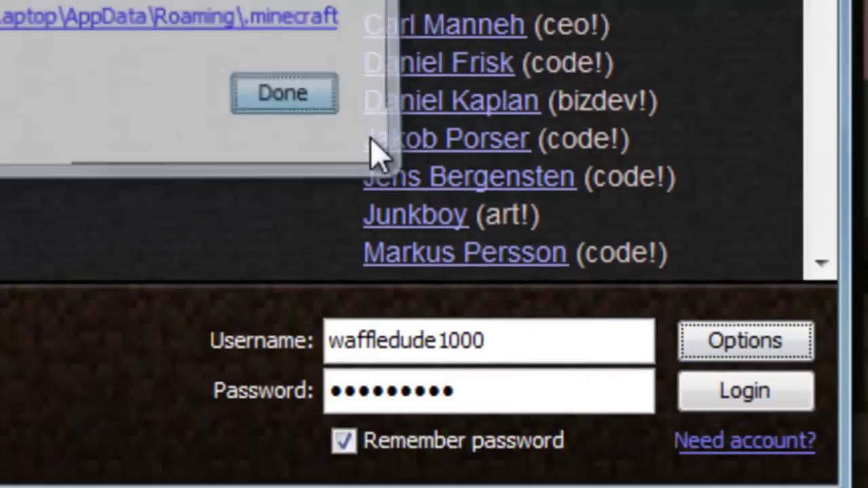
{"action": "left_click", "coordinate": [531, 296]}
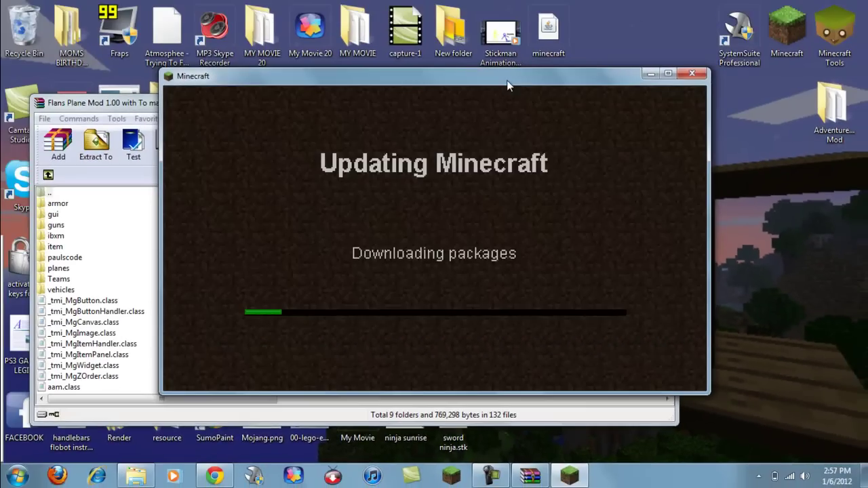
{"action": "double_click", "coordinate": [507, 80]}
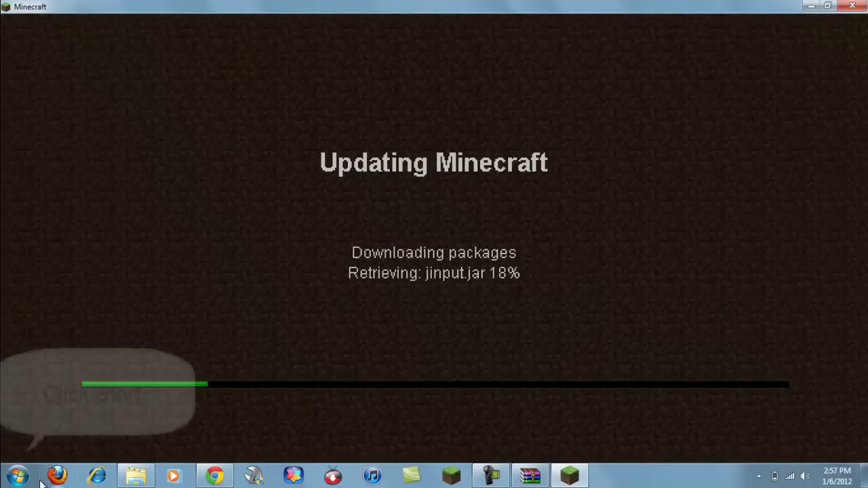
Search the Start menu for %appdata% while the Minecraft update finishes
{"action": "left_click", "coordinate": [18, 477]}
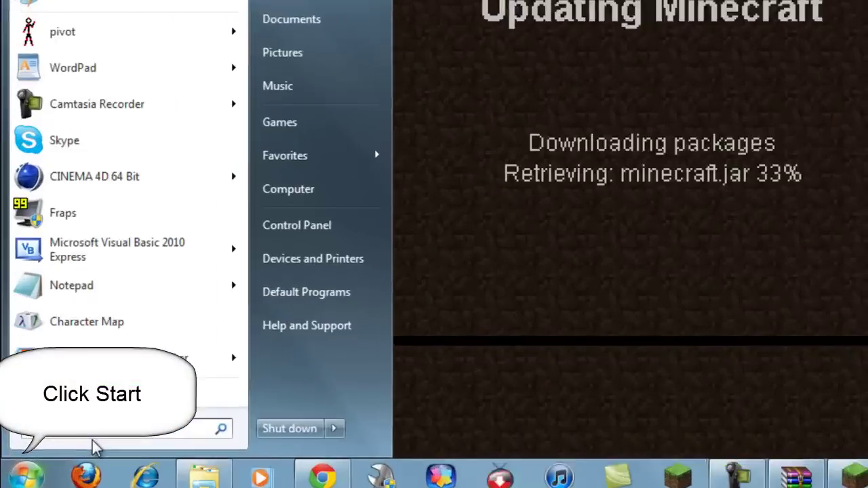
{"action": "type", "text": "%appdata%"}
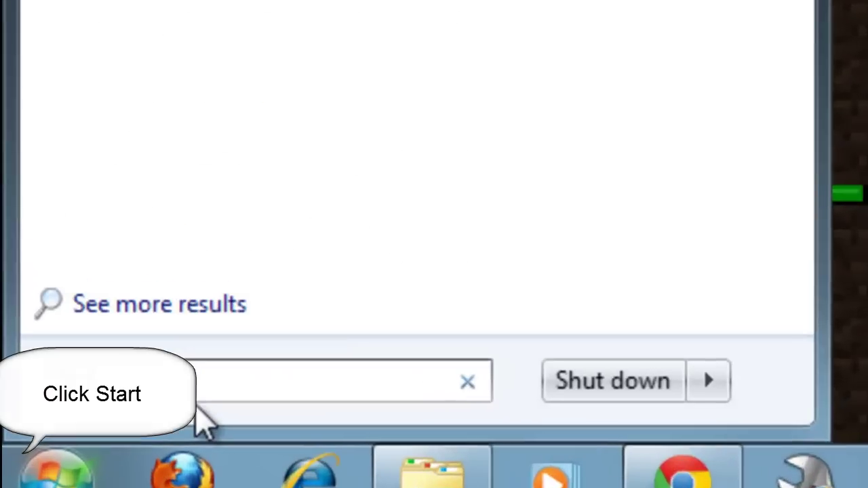
{"action": "type", "text": "da"}
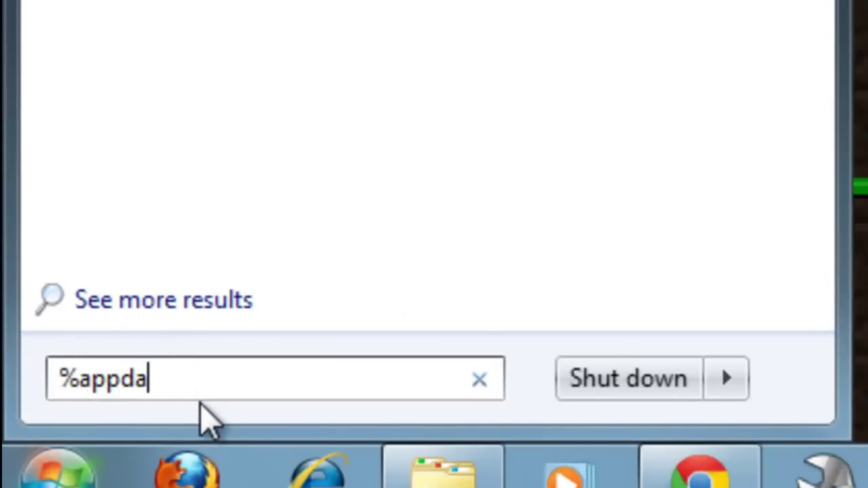
{"action": "type", "text": "ta%"}
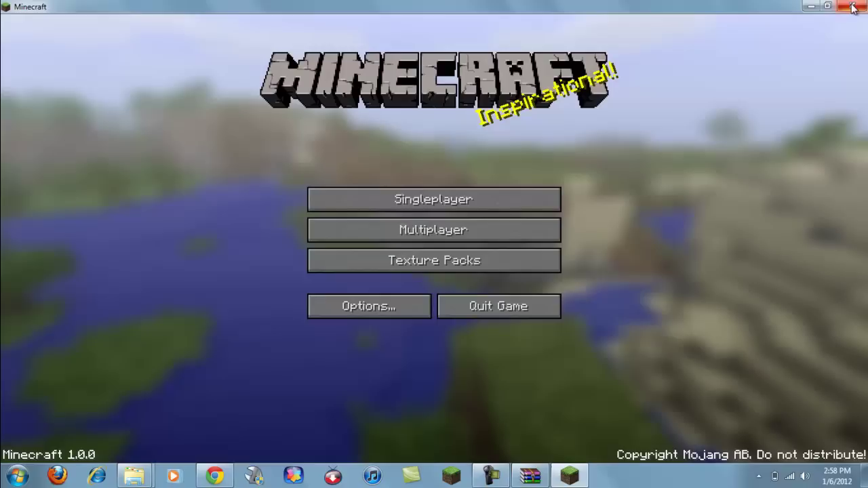
Close Minecraft and open .minecraft\bin\minecraft.jar with WinRAR archiver
{"action": "left_click", "coordinate": [853, 7]}
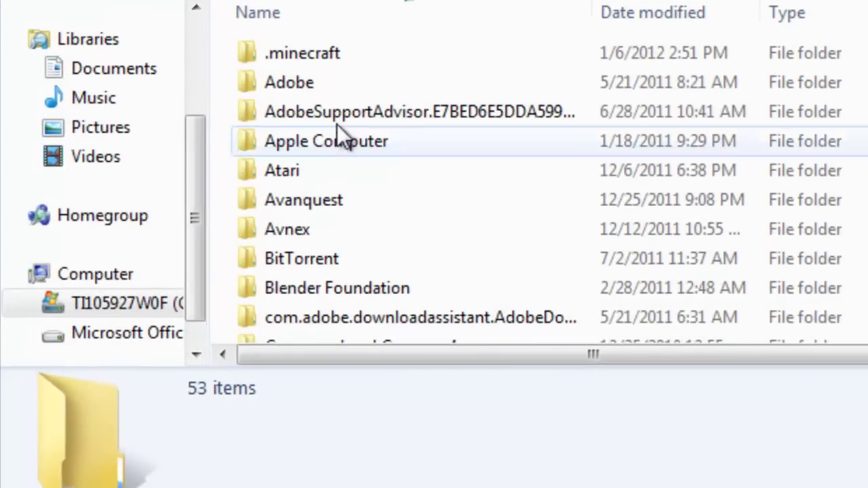
{"action": "double_click", "coordinate": [349, 60]}
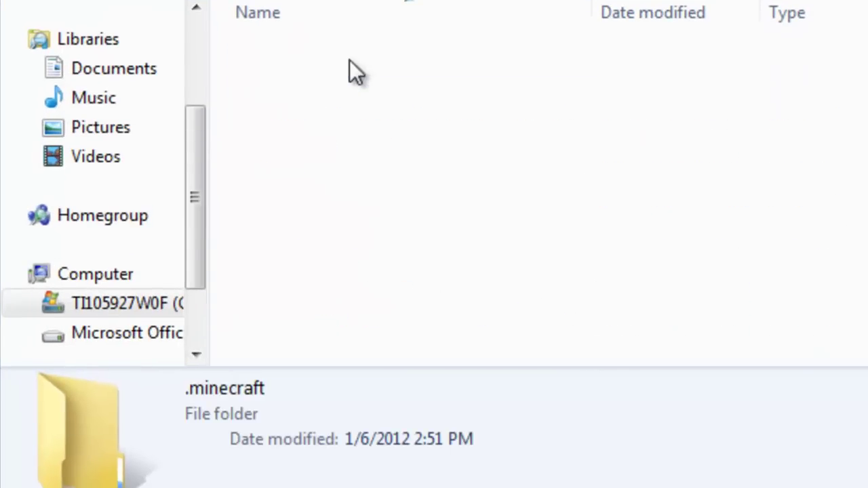
{"action": "double_click", "coordinate": [334, 56]}
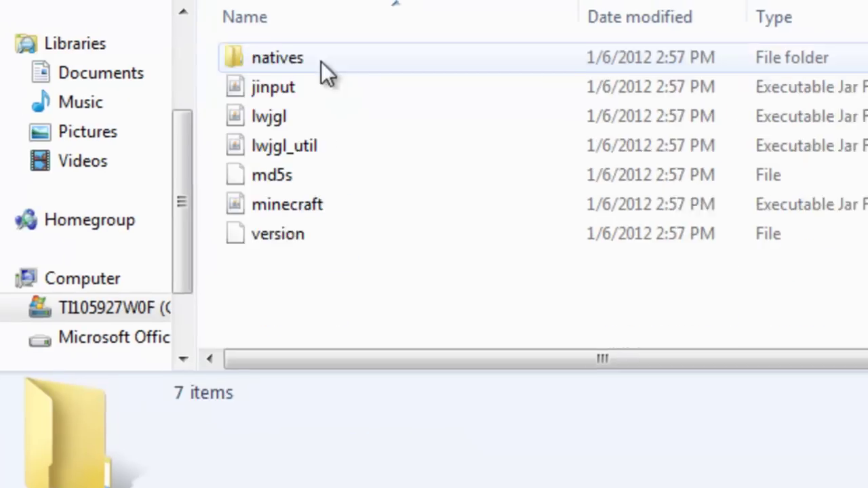
{"action": "left_click", "coordinate": [199, 259]}
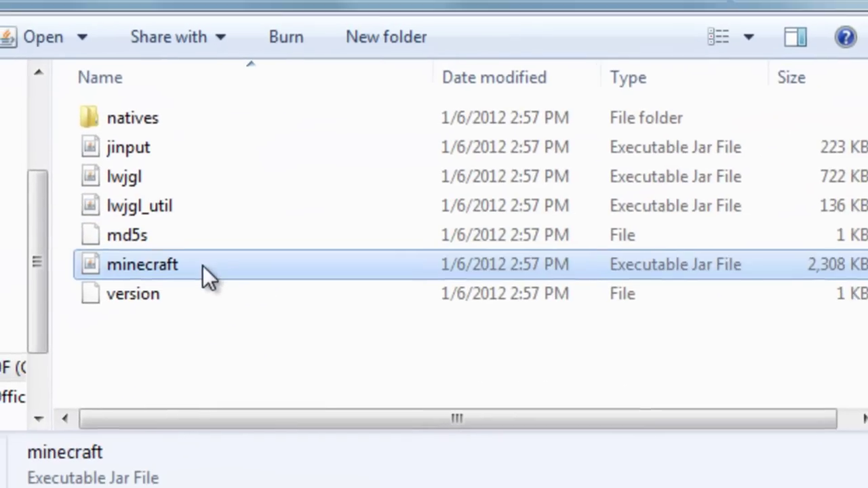
{"action": "right_click", "coordinate": [201, 259]}
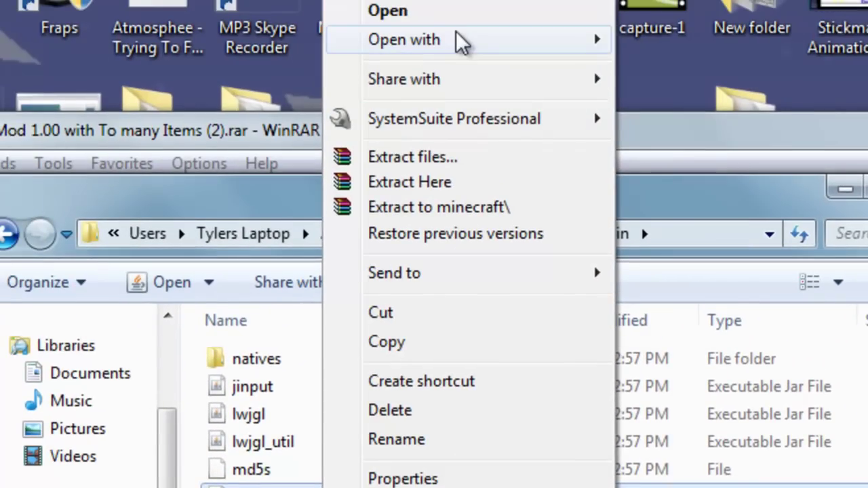
{"action": "mouse_move", "coordinate": [462, 43]}
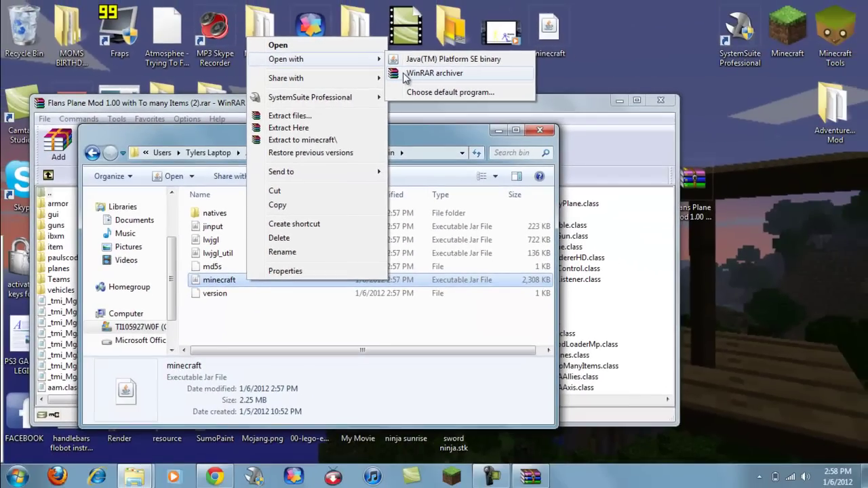
{"action": "left_click", "coordinate": [404, 74]}
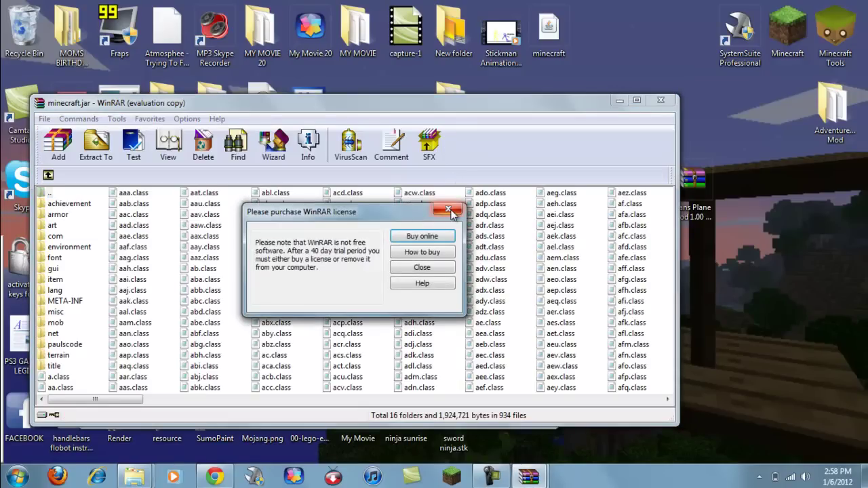
Dismiss the license notice, close the bin folder window, and arrange both WinRAR archive windows side by side
{"action": "left_click", "coordinate": [448, 210]}
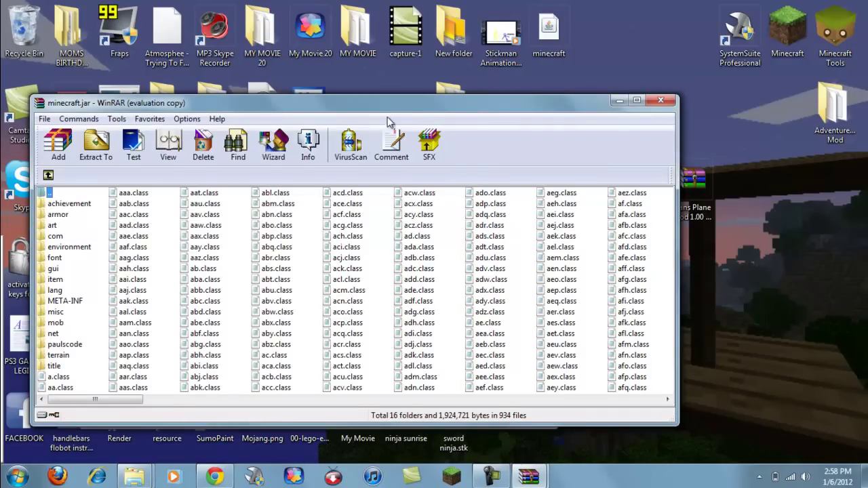
{"action": "left_click_drag", "start_coordinate": [411, 105], "coordinate": [669, 91]}
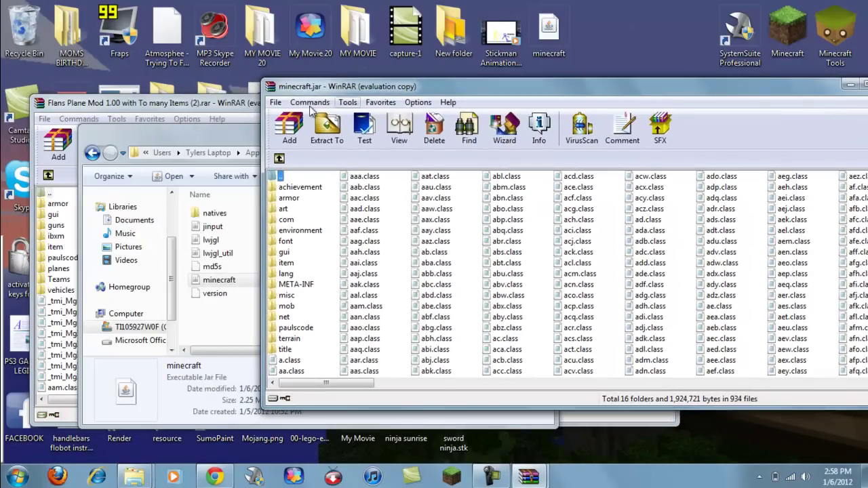
{"action": "left_click", "coordinate": [248, 130]}
{"action": "left_click", "coordinate": [540, 130]}
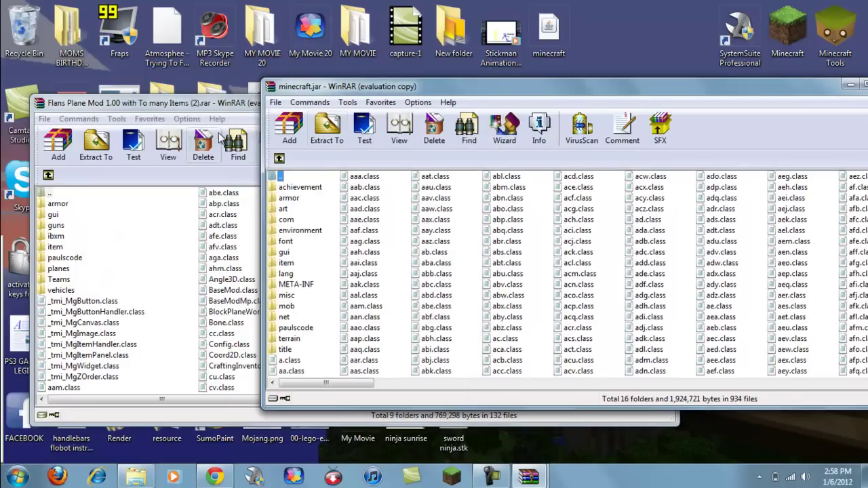
{"action": "left_click_drag", "start_coordinate": [224, 111], "coordinate": [169, 103]}
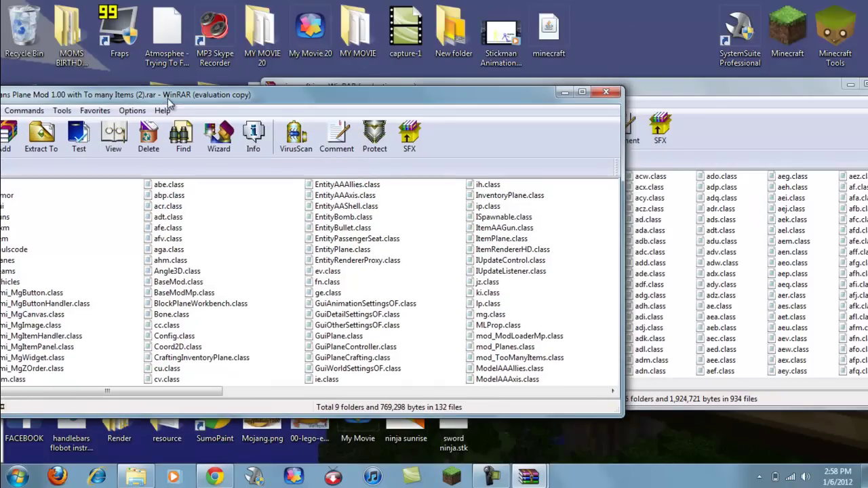
{"action": "left_click", "coordinate": [309, 86]}
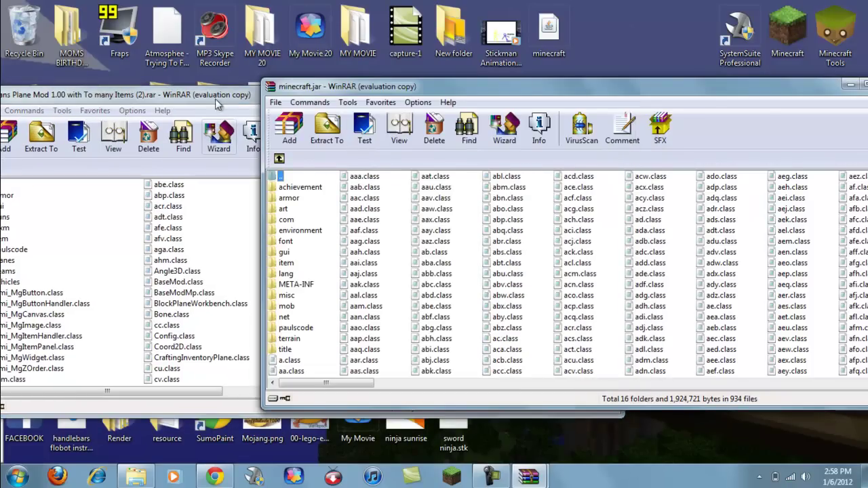
{"action": "left_click_drag", "start_coordinate": [217, 100], "coordinate": [303, 97]}
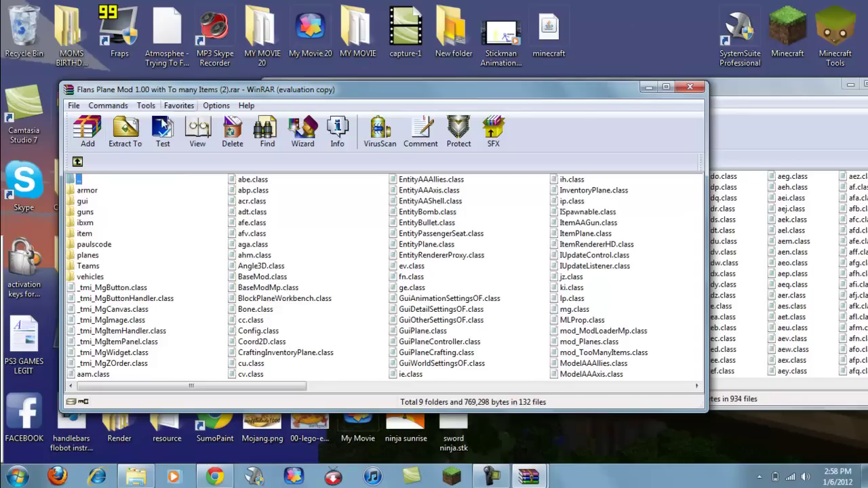
Select all Flans Plane Mod files and drop them into minecraft.jar, confirming the archive parameters with OK
{"action": "scroll", "coordinate": [604, 345], "scroll_direction": "down", "scroll_amount": 3}
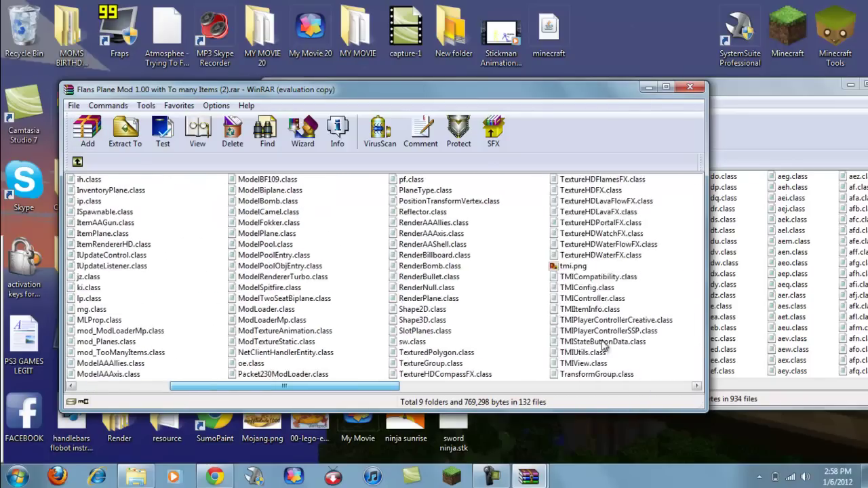
{"action": "scroll", "coordinate": [603, 344], "scroll_direction": "down", "scroll_amount": 2}
{"action": "mouse_move", "coordinate": [616, 187]}
{"action": "left_mouse_down"}
{"action": "mouse_move", "coordinate": [426, 269]}
{"action": "mouse_move", "coordinate": [2, 421]}
{"action": "mouse_move", "coordinate": [13, 409]}
{"action": "left_mouse_up"}
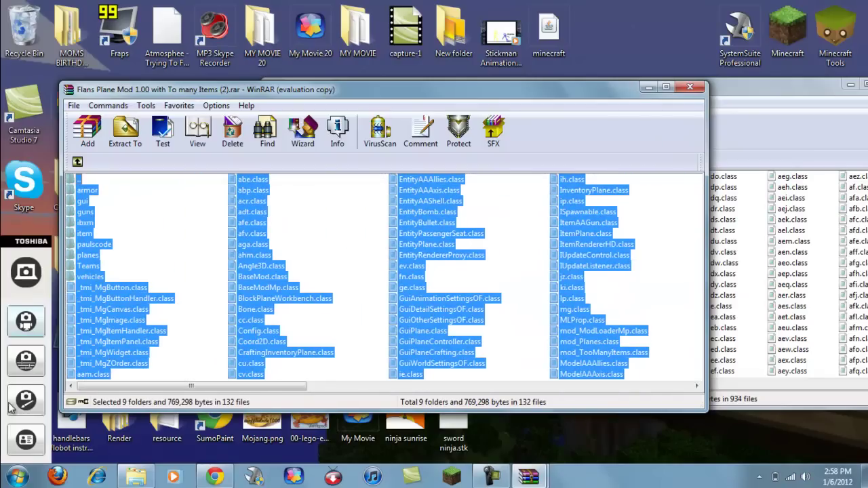
{"action": "mouse_move", "coordinate": [103, 305]}
{"action": "left_mouse_down"}
{"action": "mouse_move", "coordinate": [221, 319]}
{"action": "mouse_move", "coordinate": [571, 275]}
{"action": "mouse_move", "coordinate": [756, 263]}
{"action": "mouse_move", "coordinate": [753, 249]}
{"action": "left_mouse_up"}
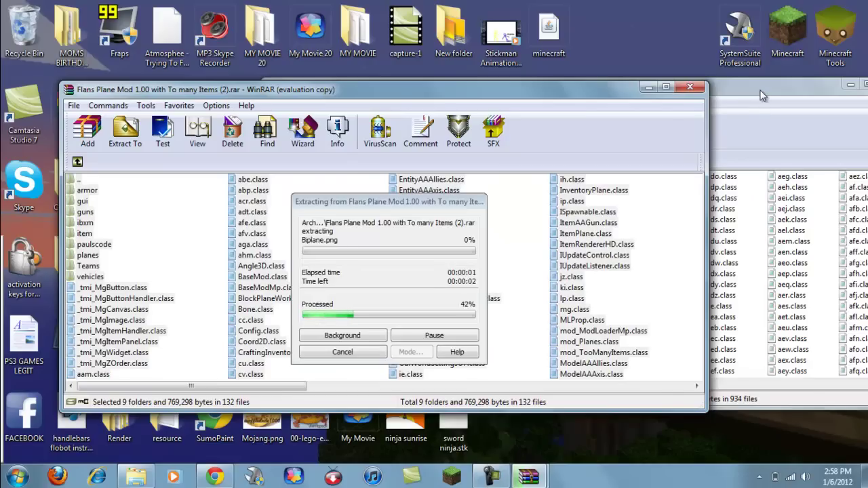
{"action": "left_click", "coordinate": [759, 103]}
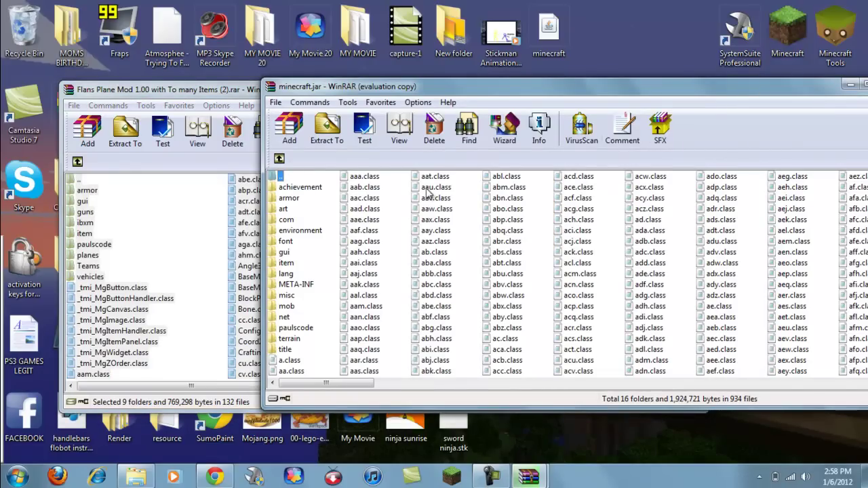
{"action": "left_click_drag", "start_coordinate": [304, 289], "coordinate": [306, 289]}
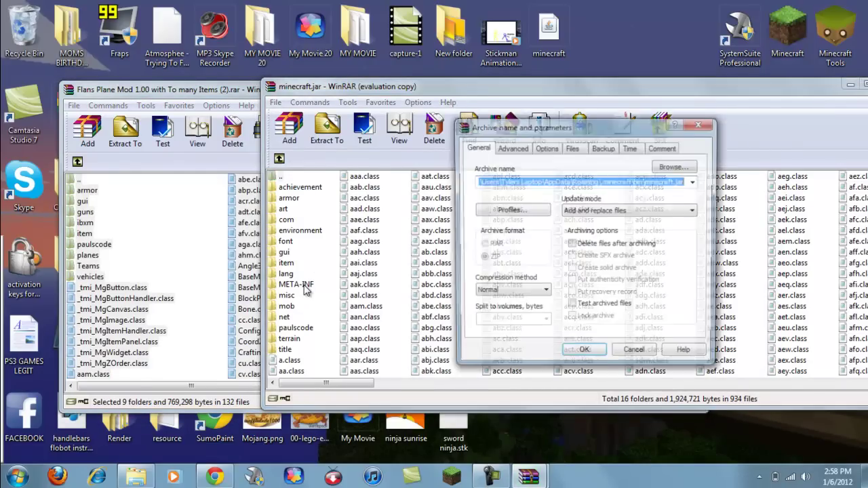
{"action": "left_click", "coordinate": [583, 355]}
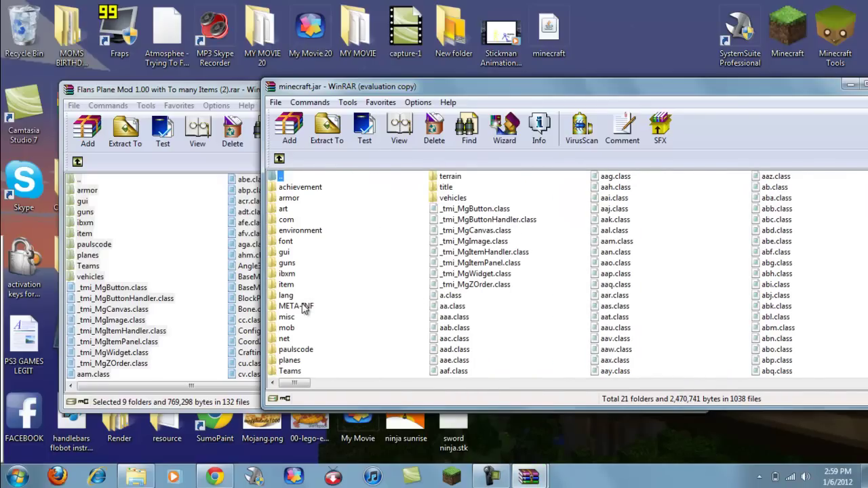
Delete the META-INF folder from minecraft.jar
{"action": "left_click", "coordinate": [303, 311]}
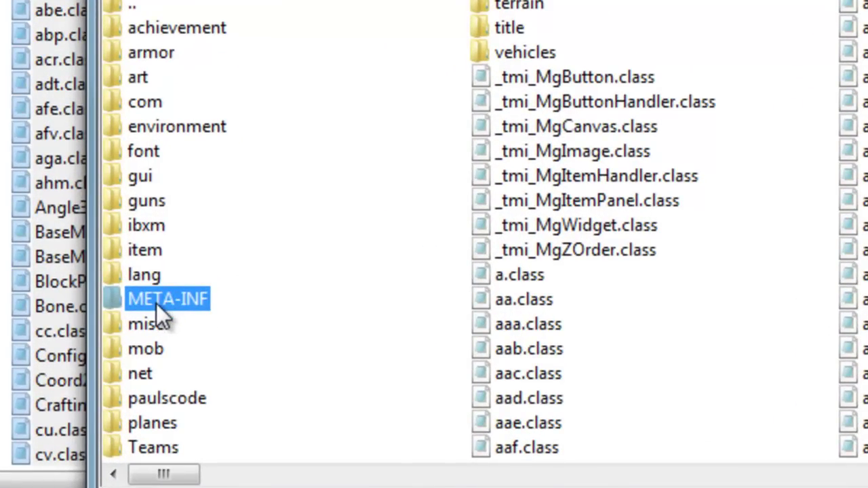
{"action": "key", "text": "Delete"}
{"action": "key", "text": "Return"}
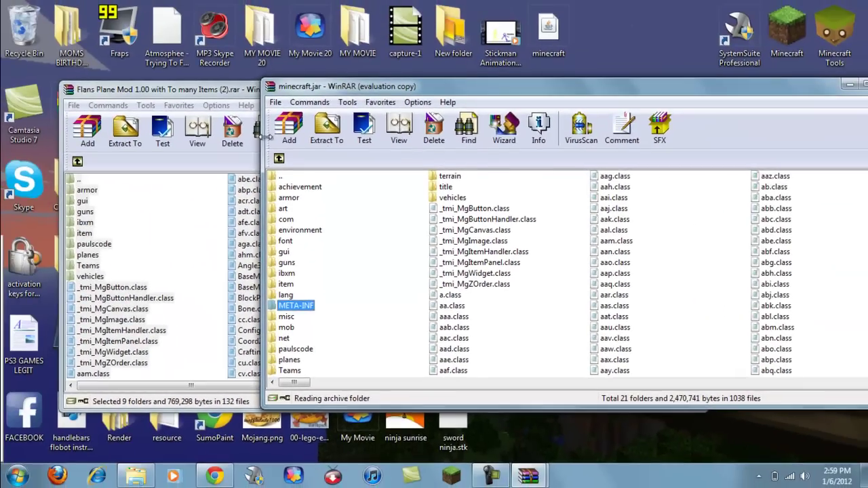
Close the Flans Plane Mod archive window and shift the minecraft.jar window left
{"action": "left_click", "coordinate": [210, 91]}
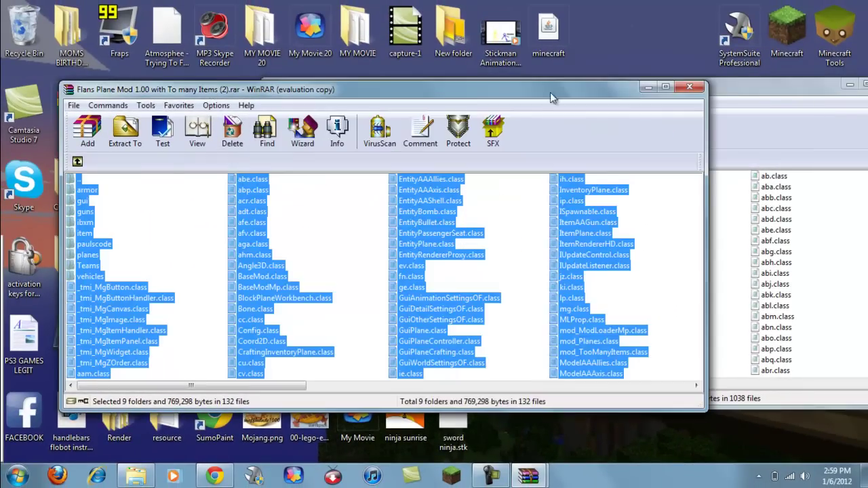
{"action": "left_click", "coordinate": [689, 89]}
{"action": "left_click_drag", "start_coordinate": [704, 93], "coordinate": [471, 88]}
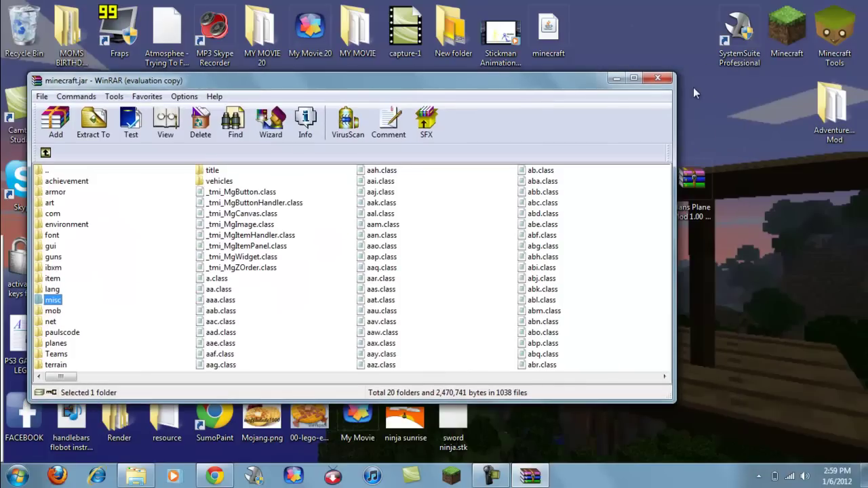
Close the minecraft.jar archive, launch Minecraft from its desktop icon, and check running background programs
{"action": "left_click", "coordinate": [659, 80]}
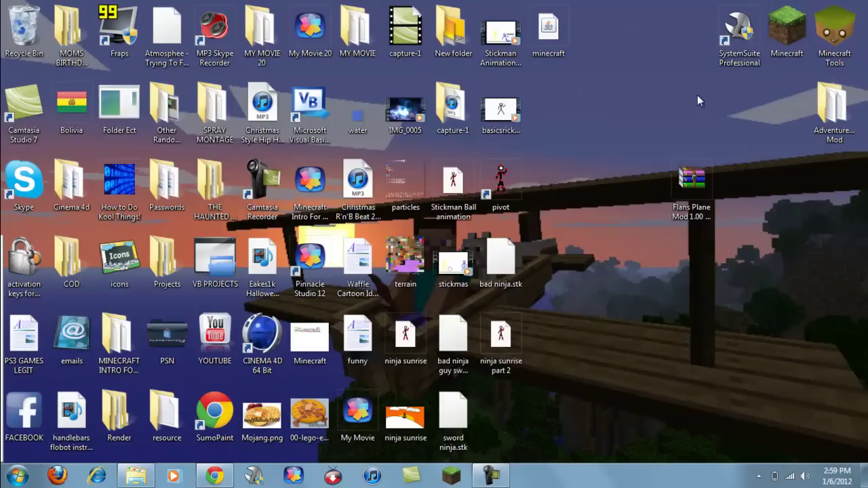
{"action": "double_click", "coordinate": [791, 22]}
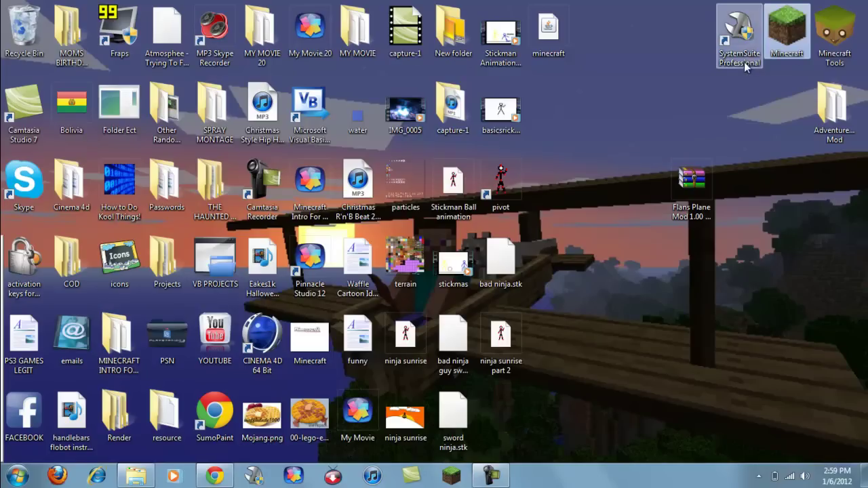
{"action": "double_click", "coordinate": [788, 23]}
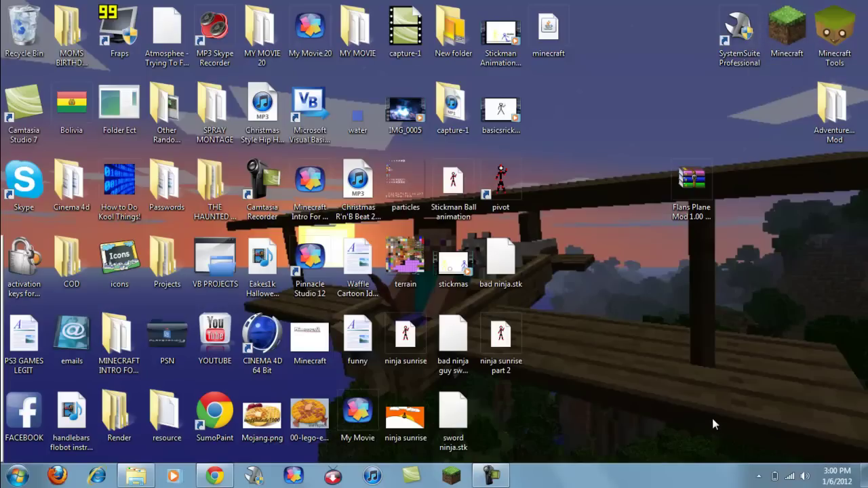
{"action": "left_click", "coordinate": [759, 479]}
{"action": "left_click", "coordinate": [745, 318]}
Log in through the Minecraft Launcher, close the extra launcher window, and maximize the game window
{"action": "left_click", "coordinate": [461, 481]}
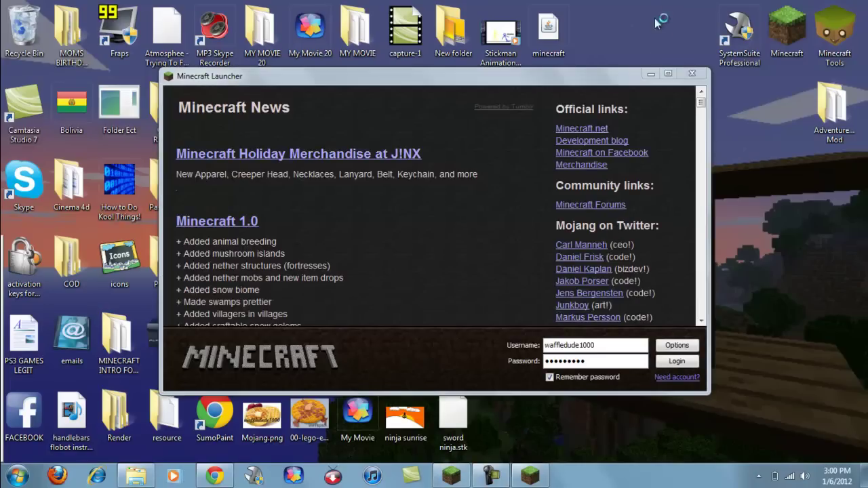
{"action": "left_click", "coordinate": [674, 365]}
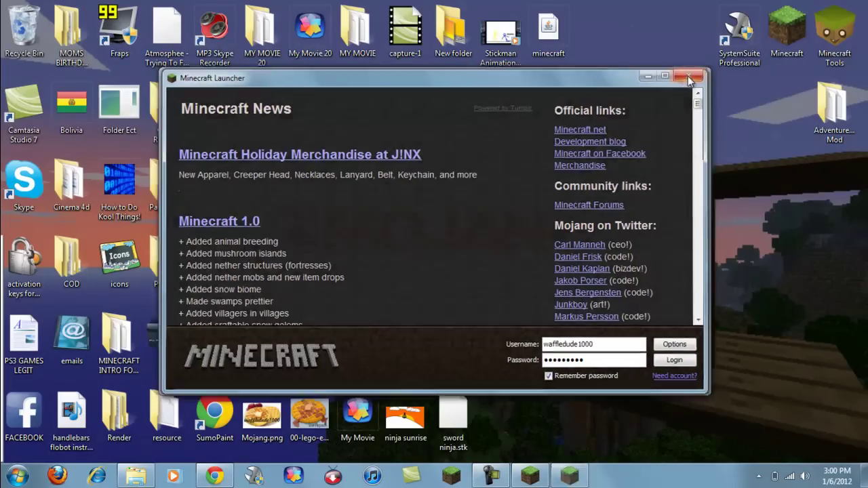
{"action": "left_click", "coordinate": [688, 76]}
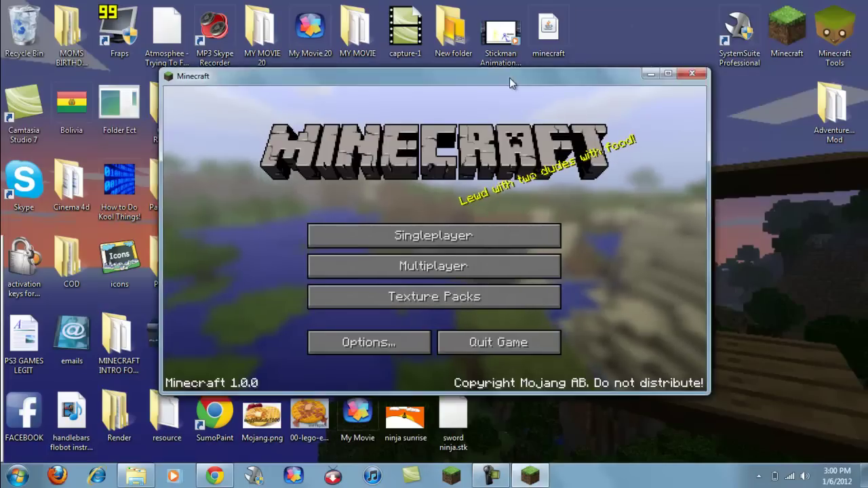
{"action": "double_click", "coordinate": [510, 77]}
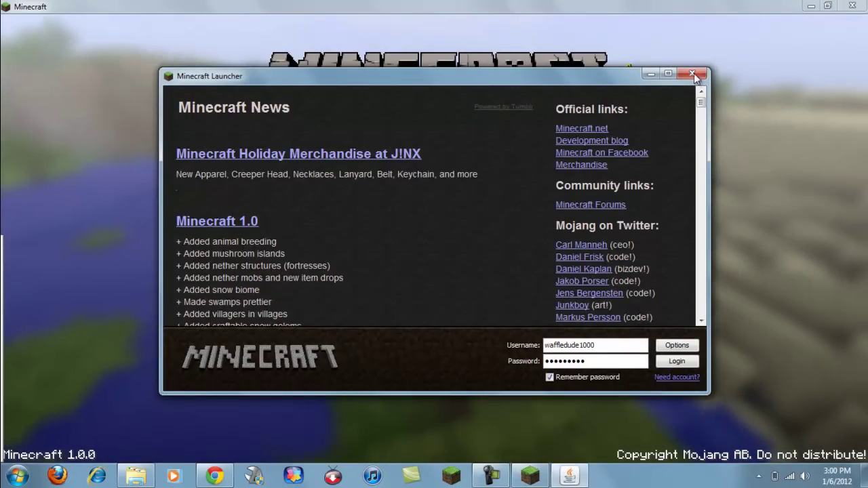
Close the leftover launcher and play For Fun Mod Testing World from the Singleplayer list
{"action": "left_click", "coordinate": [693, 73]}
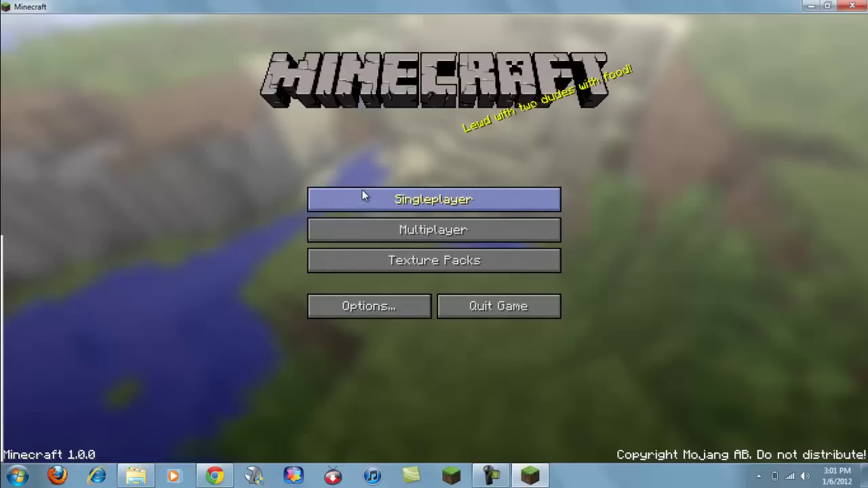
{"action": "left_click", "coordinate": [437, 165]}
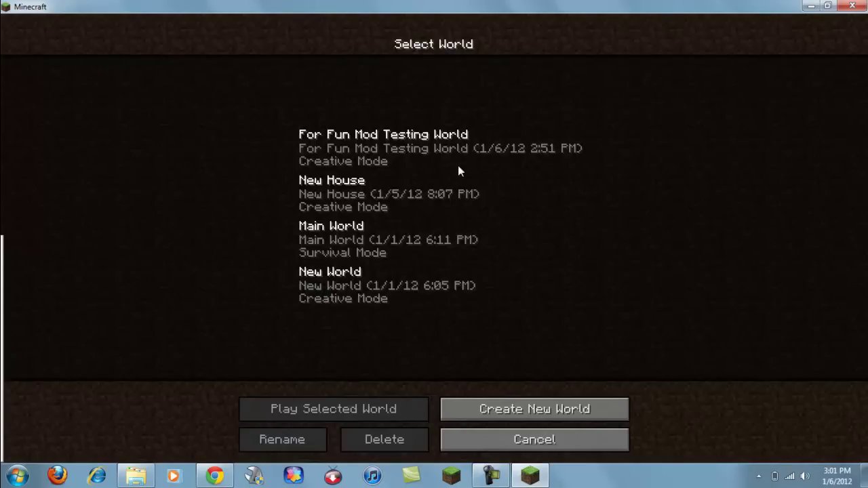
{"action": "left_click", "coordinate": [416, 140]}
{"action": "left_click", "coordinate": [387, 411]}
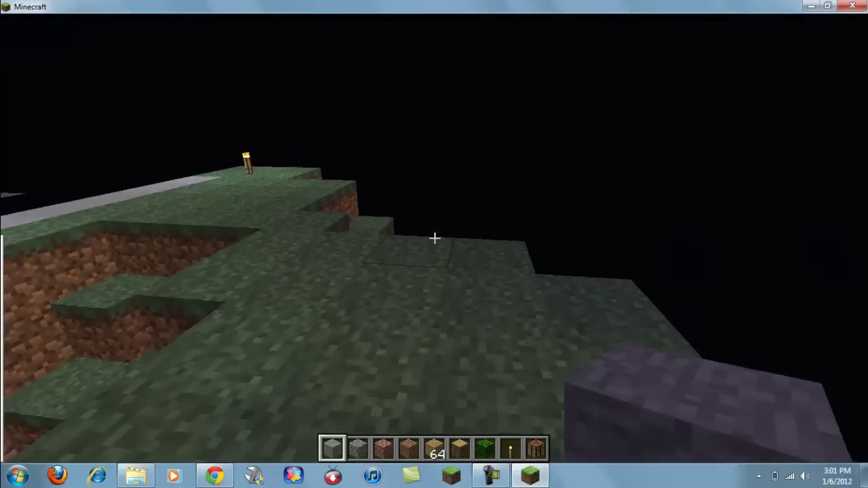
Open the inventory and browse the second TooManyItems page and item list for the plane parts
{"action": "key", "text": "e"}
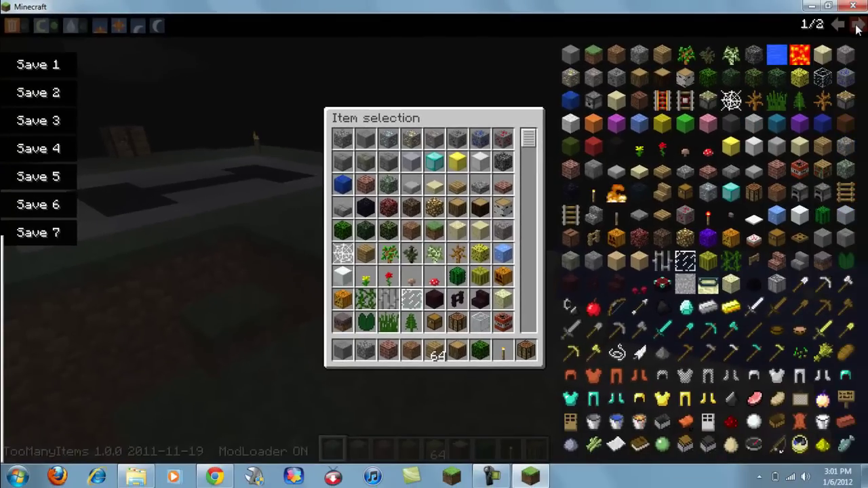
{"action": "left_click", "coordinate": [856, 25]}
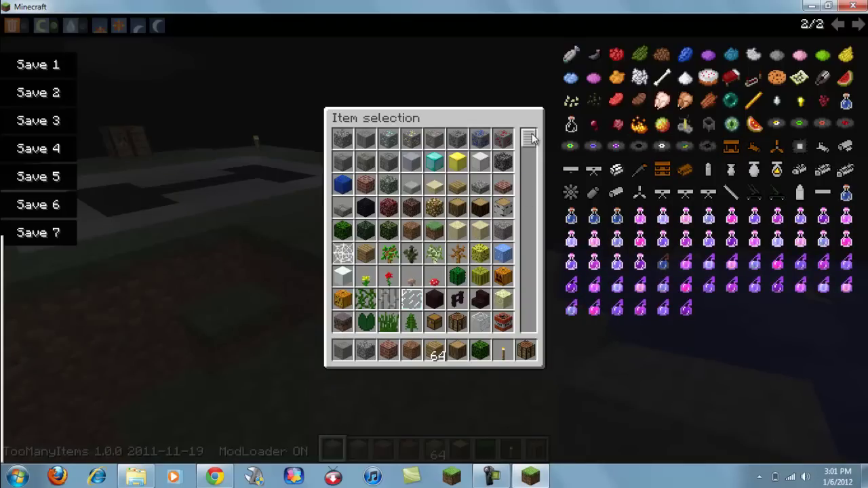
{"action": "scroll", "coordinate": [540, 285], "scroll_direction": "down", "scroll_amount": 10}
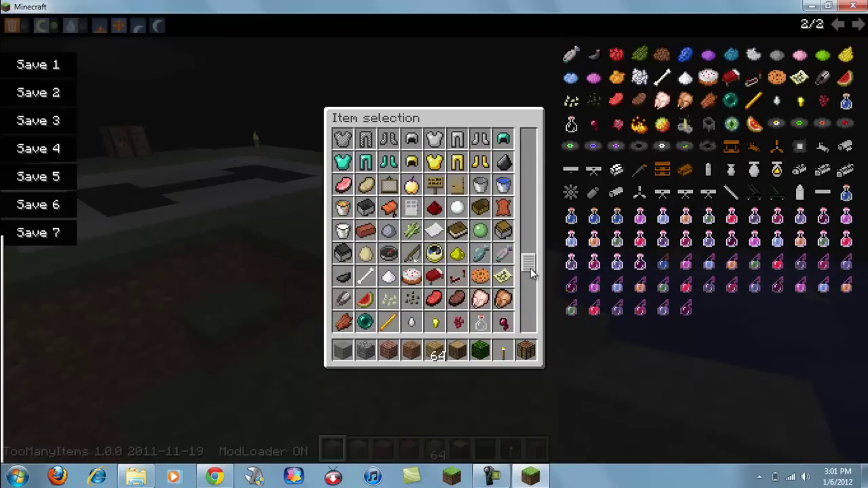
{"action": "left_click_drag", "start_coordinate": [530, 268], "coordinate": [532, 330]}
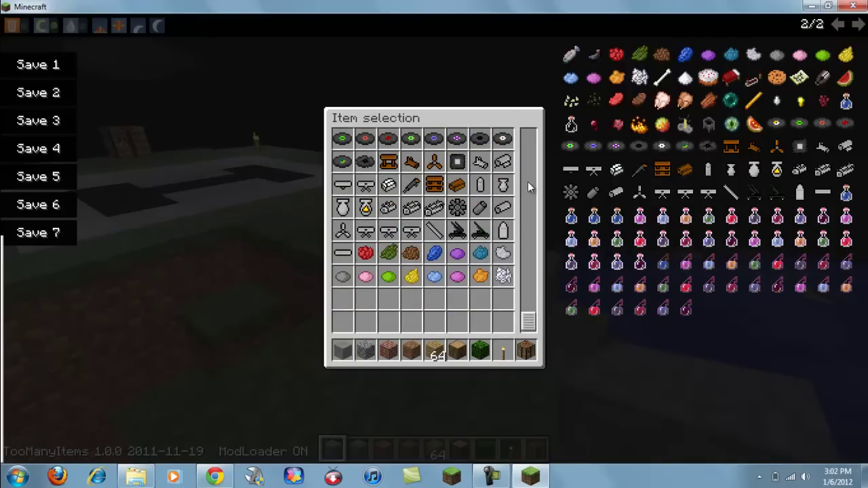
{"action": "scroll", "coordinate": [529, 149], "scroll_direction": "up", "scroll_amount": 15}
Return to the world, walk past the water across the grass field and pit, then pause
{"action": "key", "text": "Escape"}
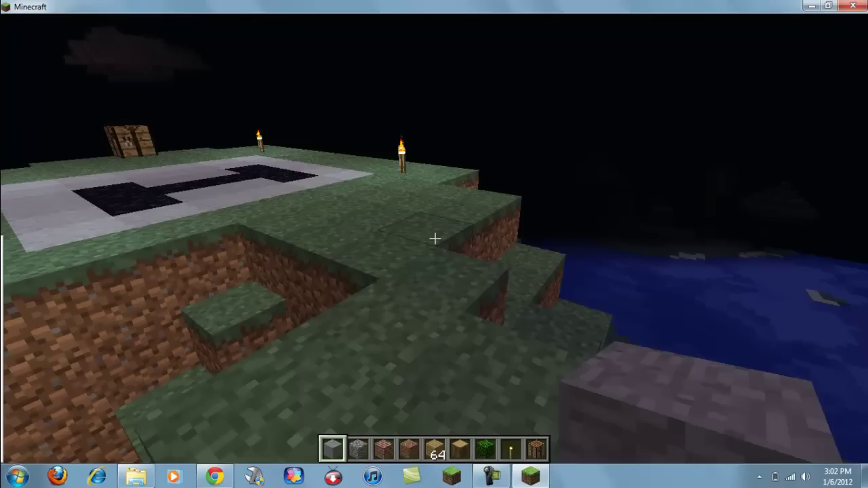
{"action": "key", "text": "s"}
{"action": "key", "text": "w"}
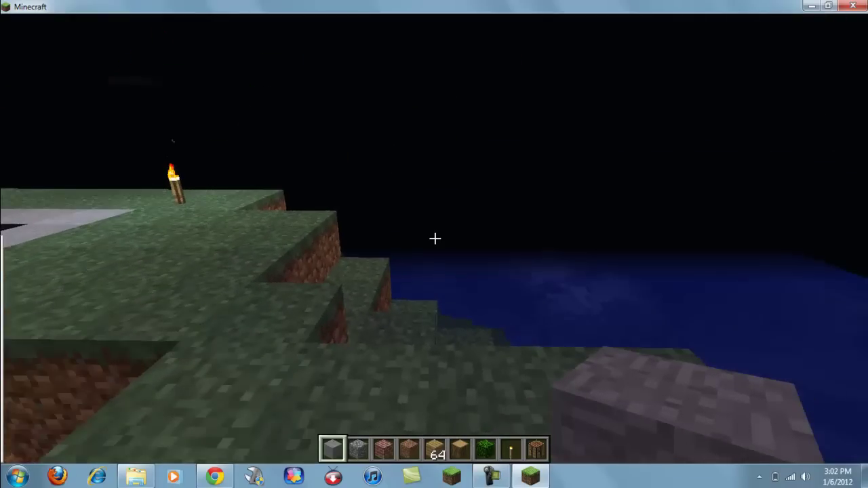
{"action": "key", "text": "w"}
{"action": "key", "text": "w"}
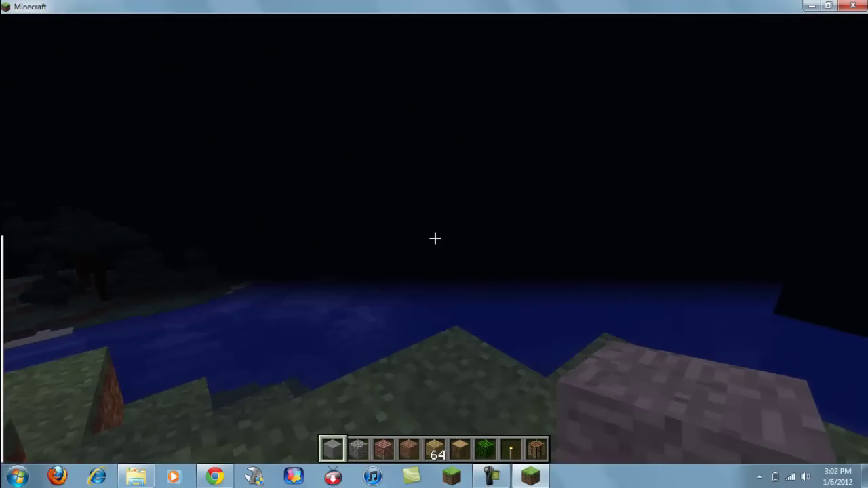
{"action": "key", "text": "w"}
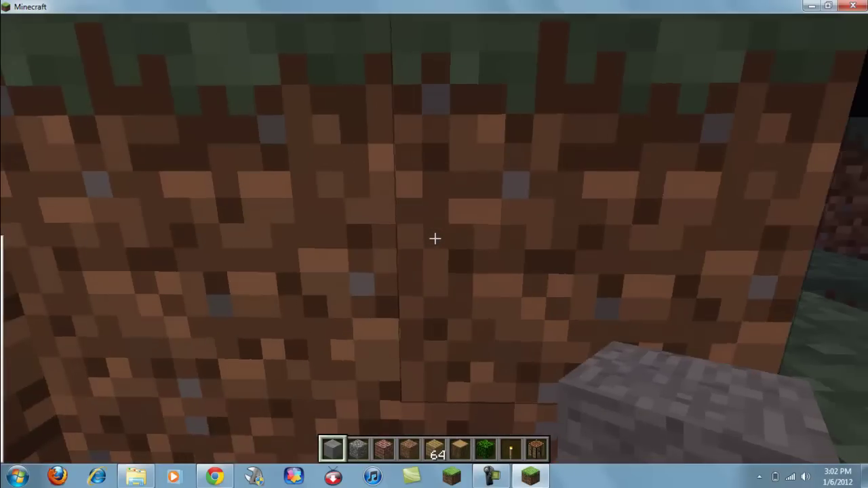
{"action": "key", "text": "w"}
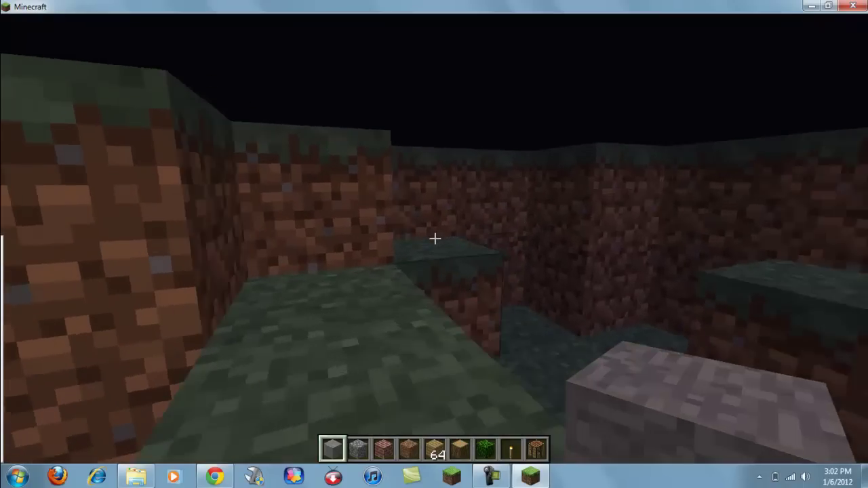
{"action": "key", "text": "w"}
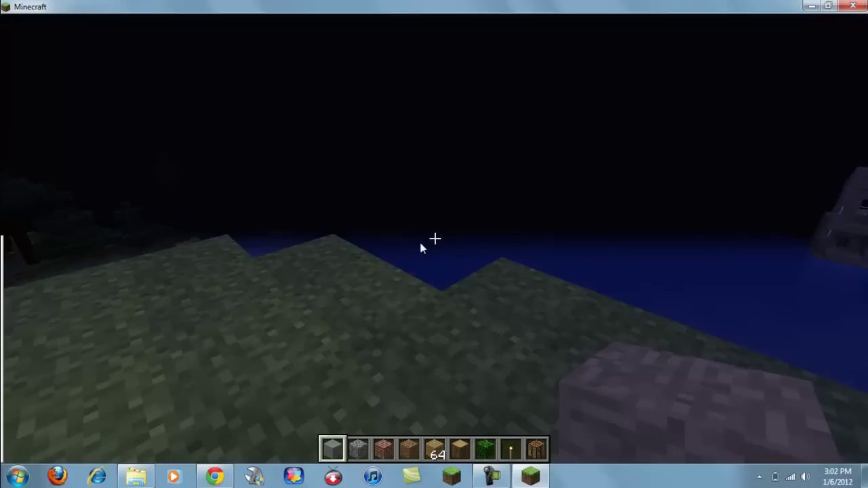
{"action": "key", "text": "Escape"}
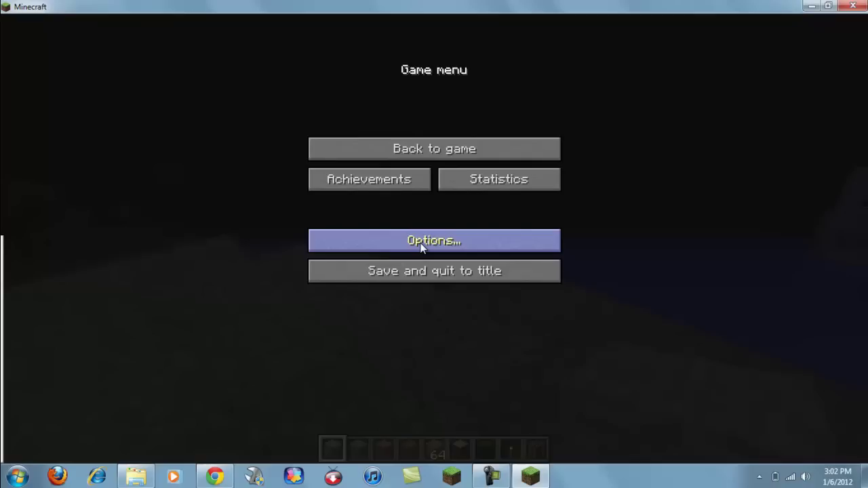